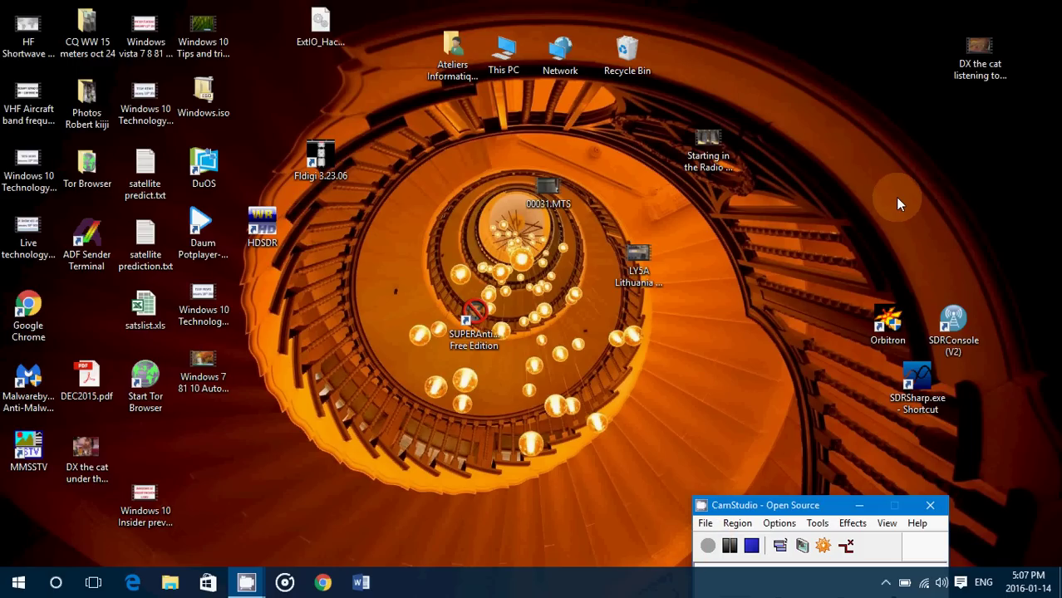
Load office.com in Chrome and scroll down to the free online apps section
left_click(898, 203)
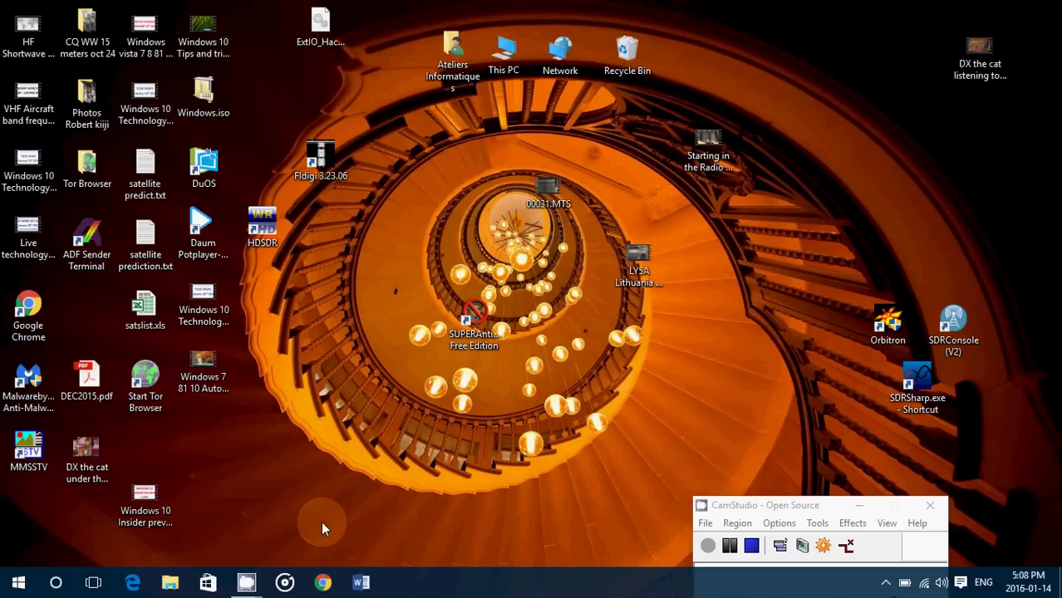
left_click(322, 582)
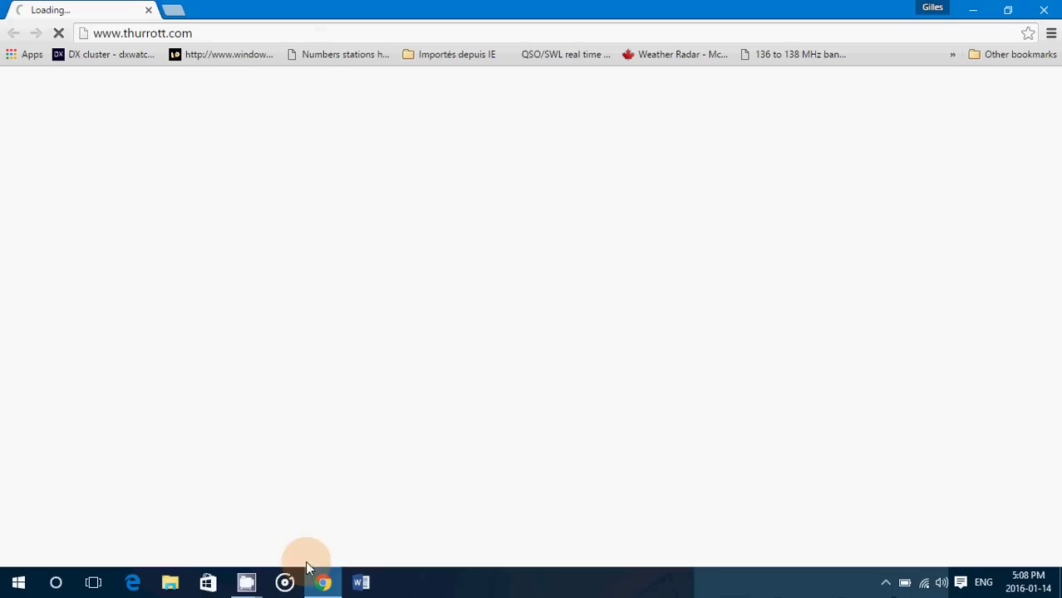
left_click(284, 33)
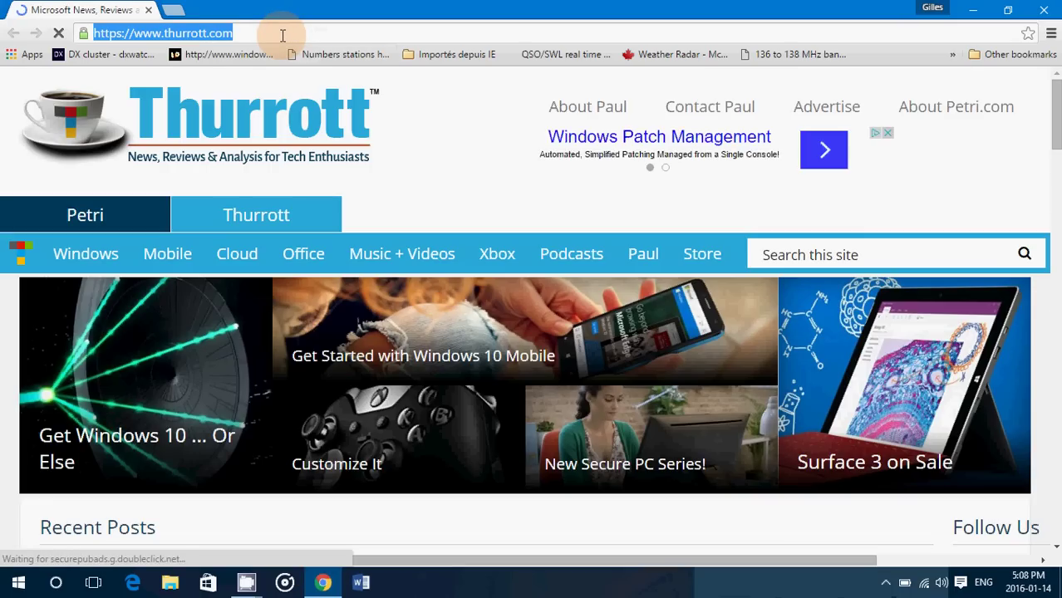
type("office.")
key("Return")
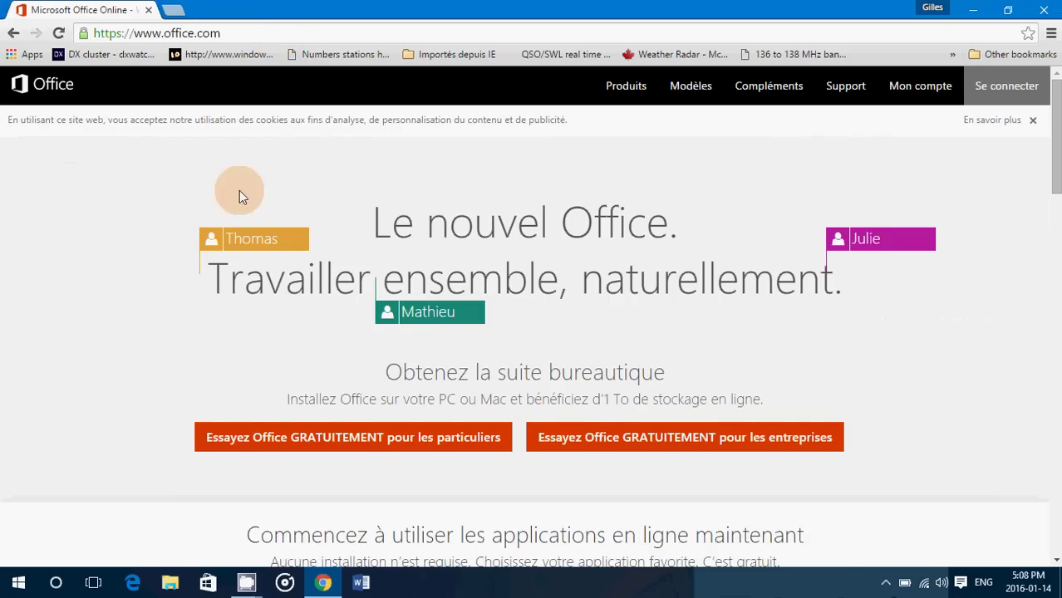
scroll(240, 192, "down", 3)
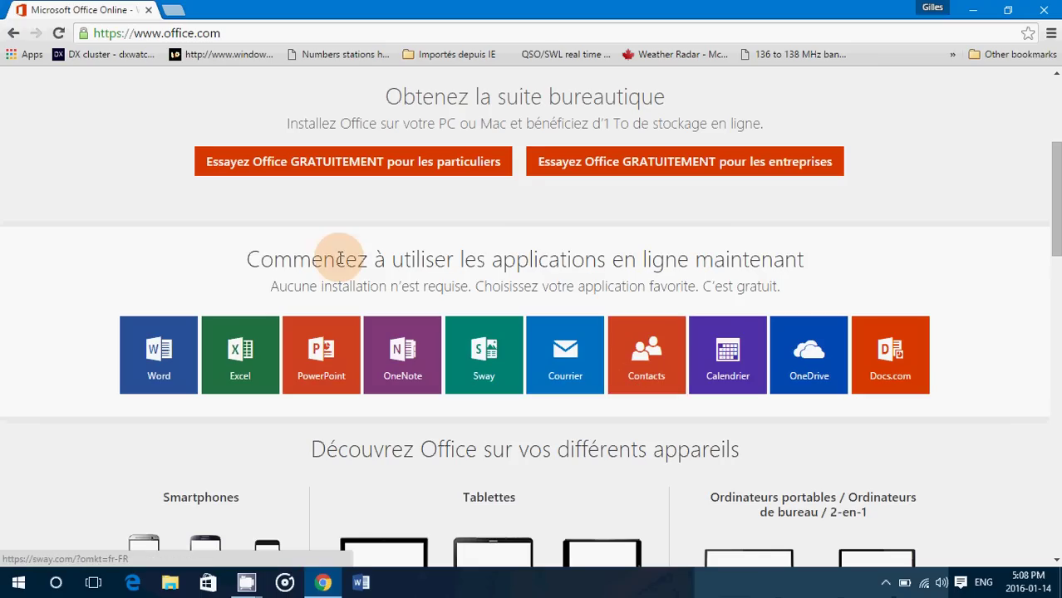
Launch PowerPoint Online and sign in with the other Microsoft account's e-mail and password
left_click(349, 363)
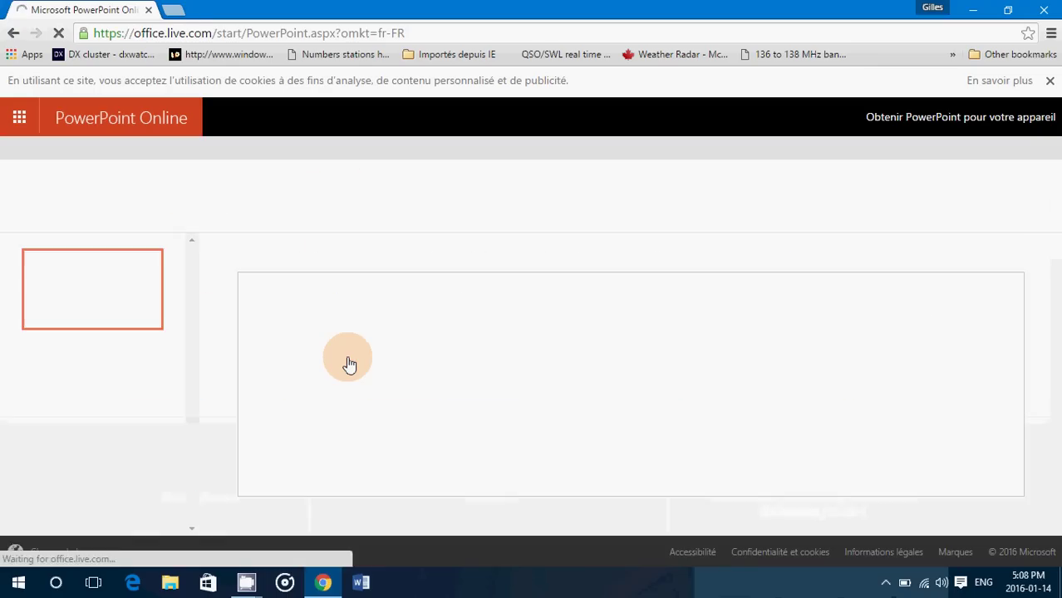
left_click(478, 339)
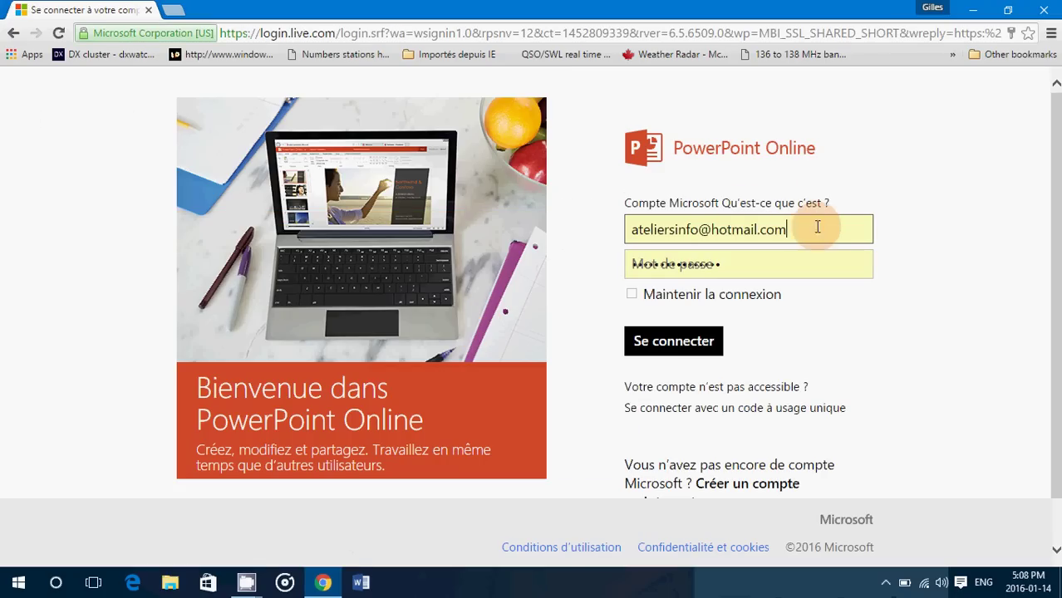
left_click_drag(817, 228, 456, 243)
type("tecca")
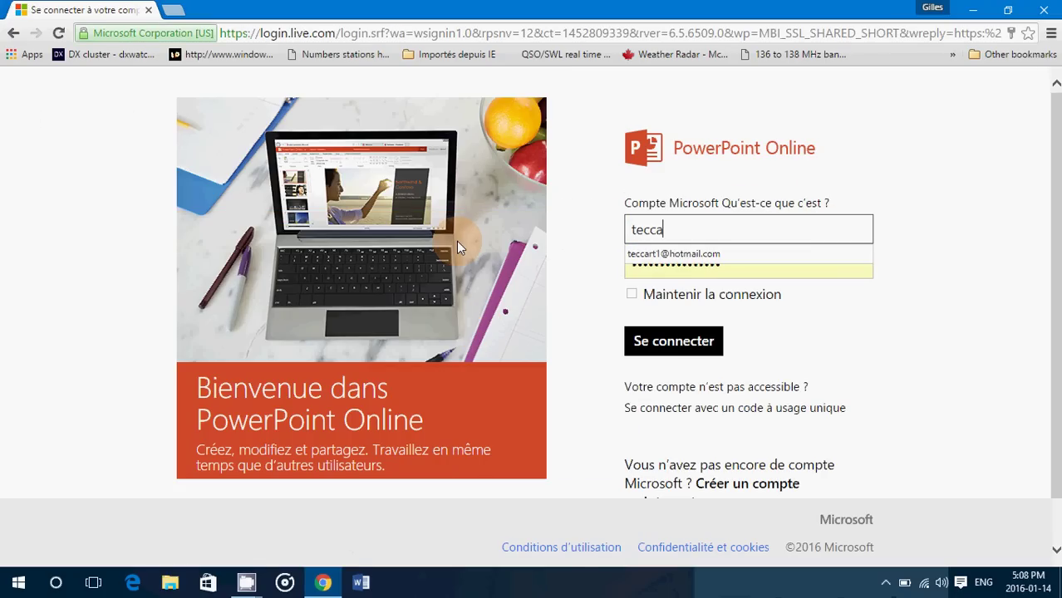
left_click(655, 253)
left_click_drag(716, 262, 490, 264)
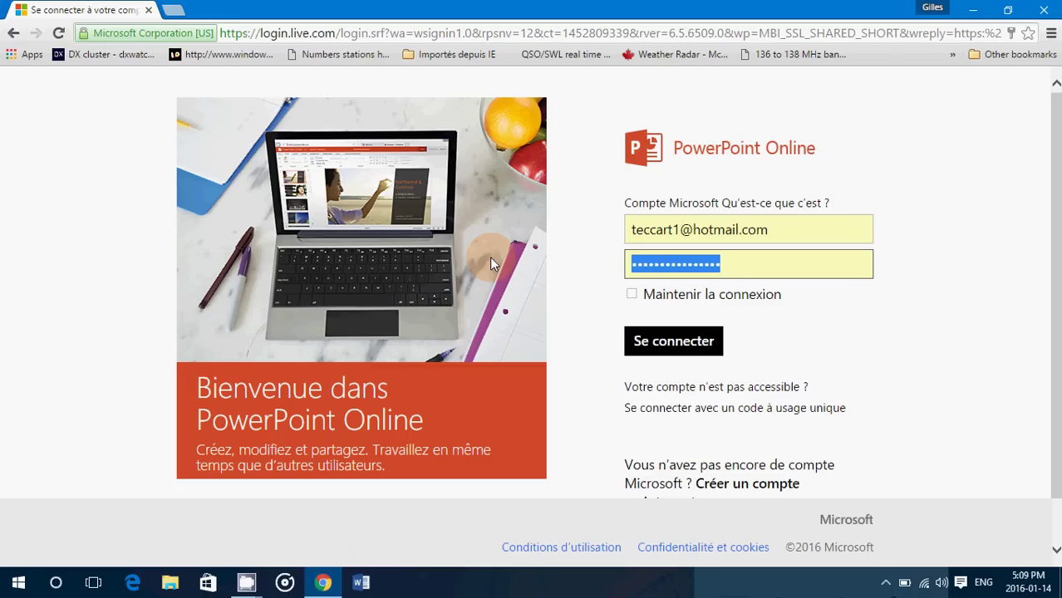
type("••••••")
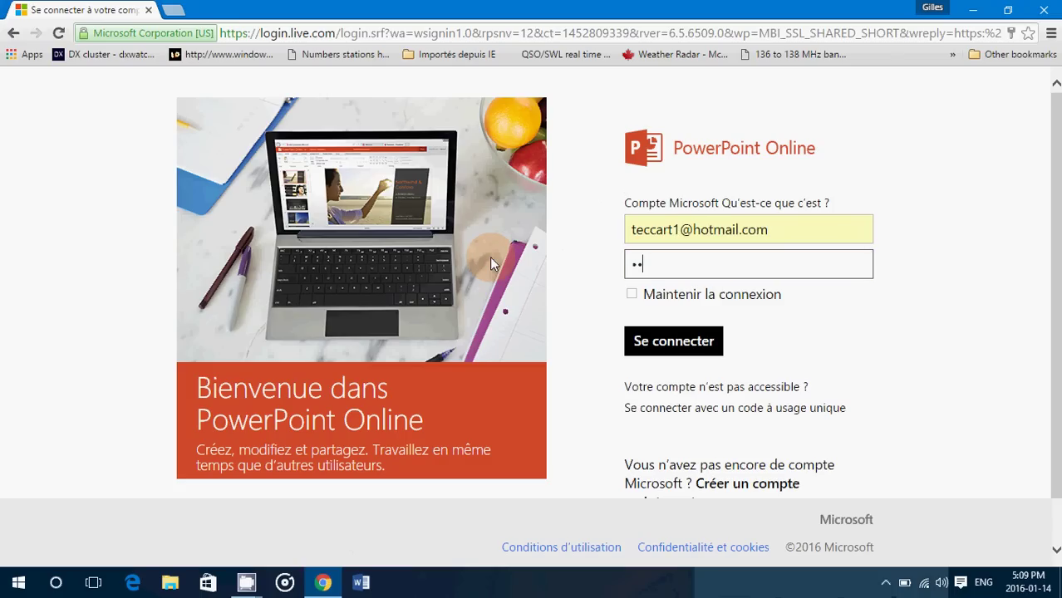
type("••••")
key("Return")
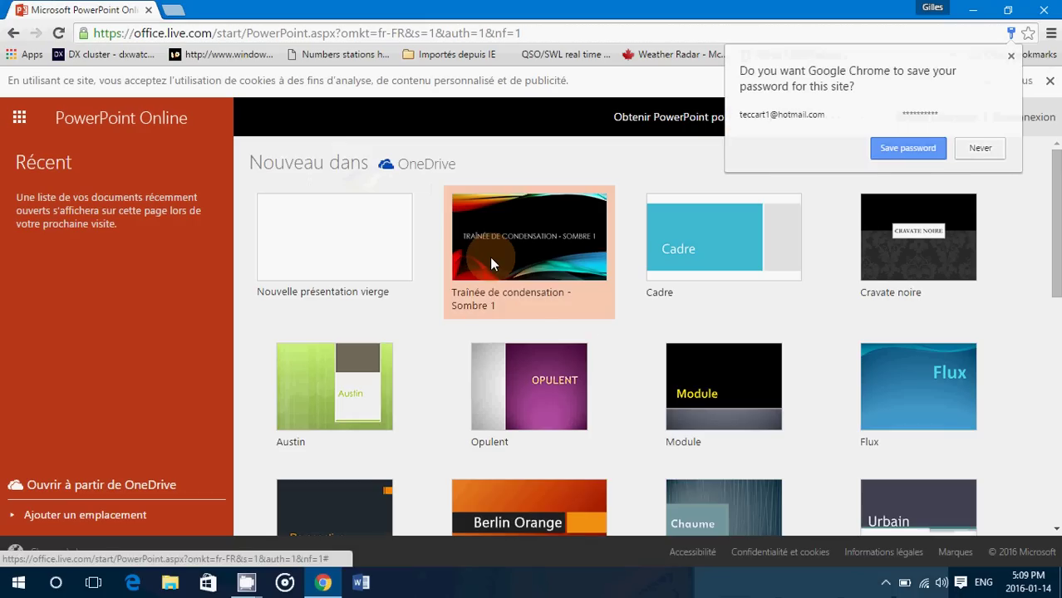
Let Chrome save the password, browse the templates and start a new blank presentation
left_click(901, 149)
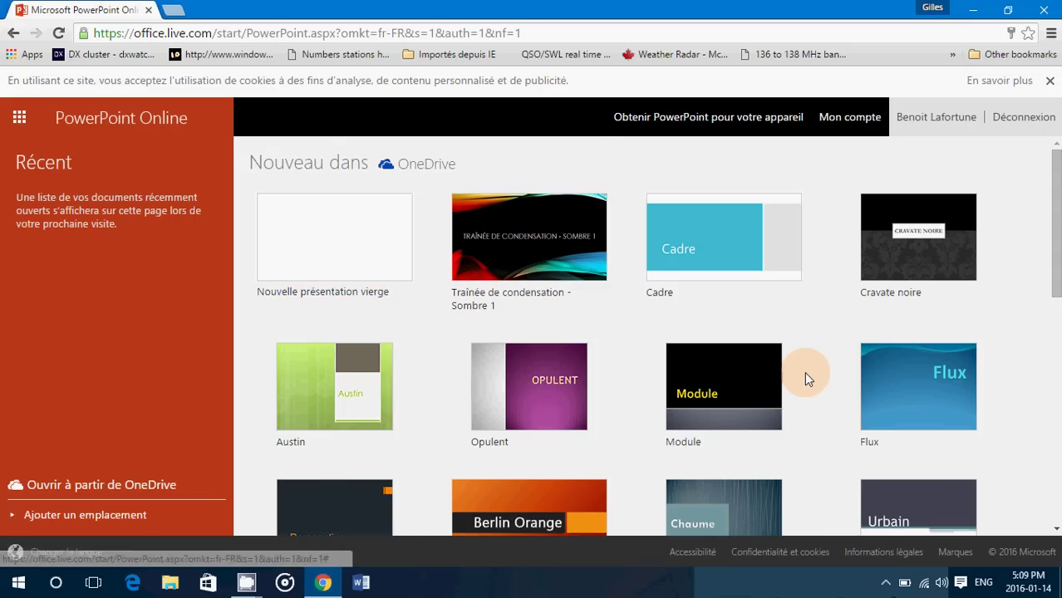
scroll(804, 371, "down", 3)
scroll(465, 336, "up", 3)
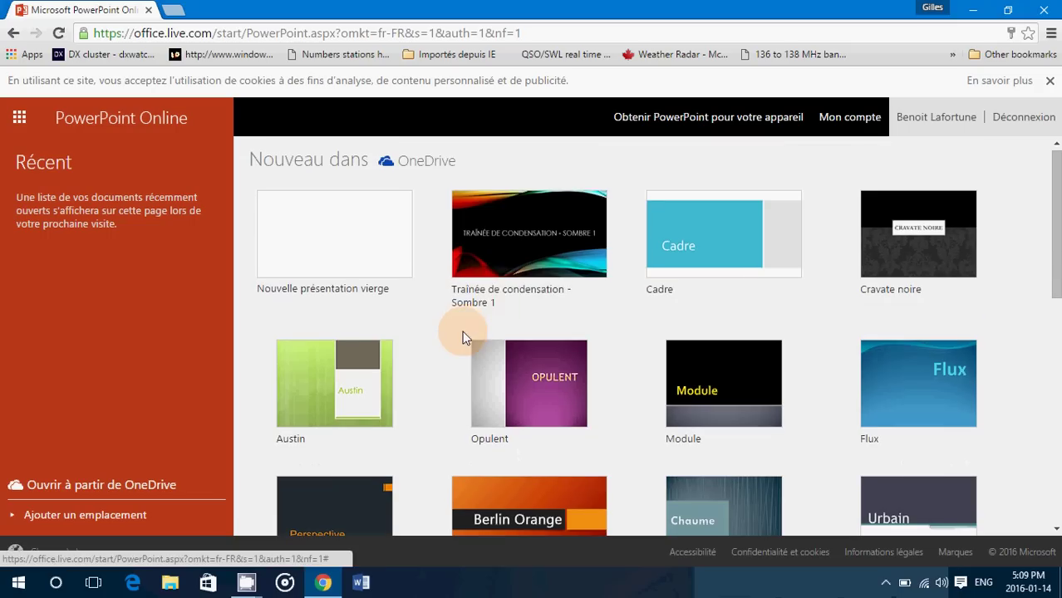
scroll(701, 243, "down", 3)
scroll(701, 240, "down", 2)
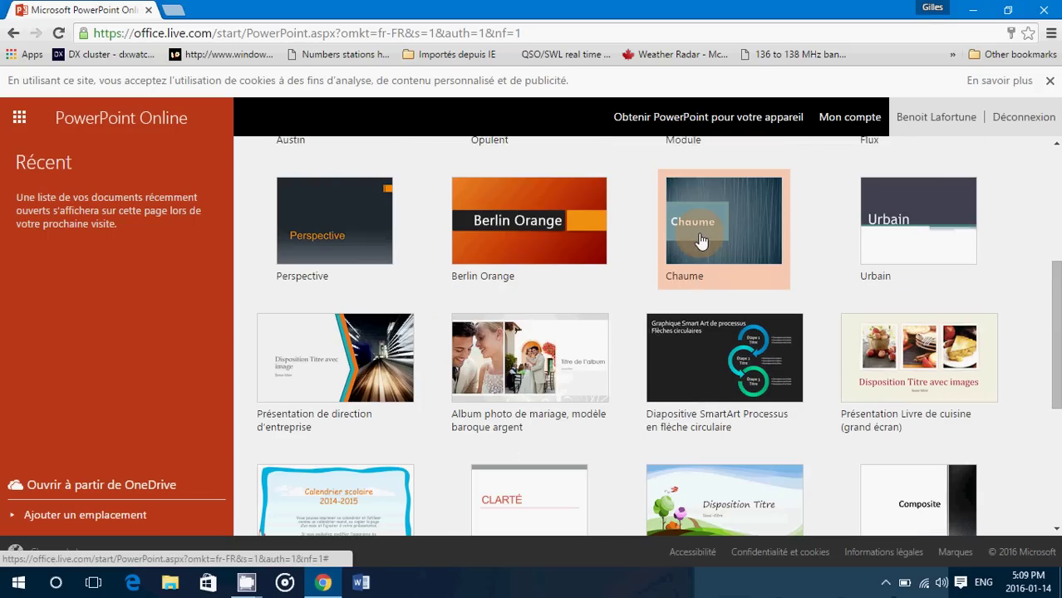
scroll(702, 239, "down", 5)
scroll(702, 237, "up", 9)
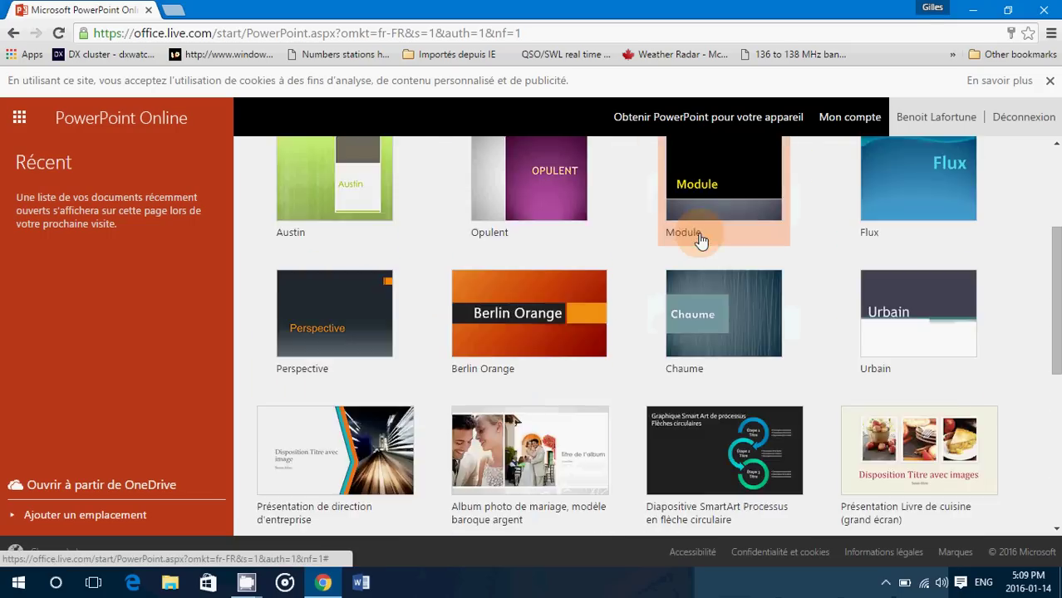
left_click(334, 248)
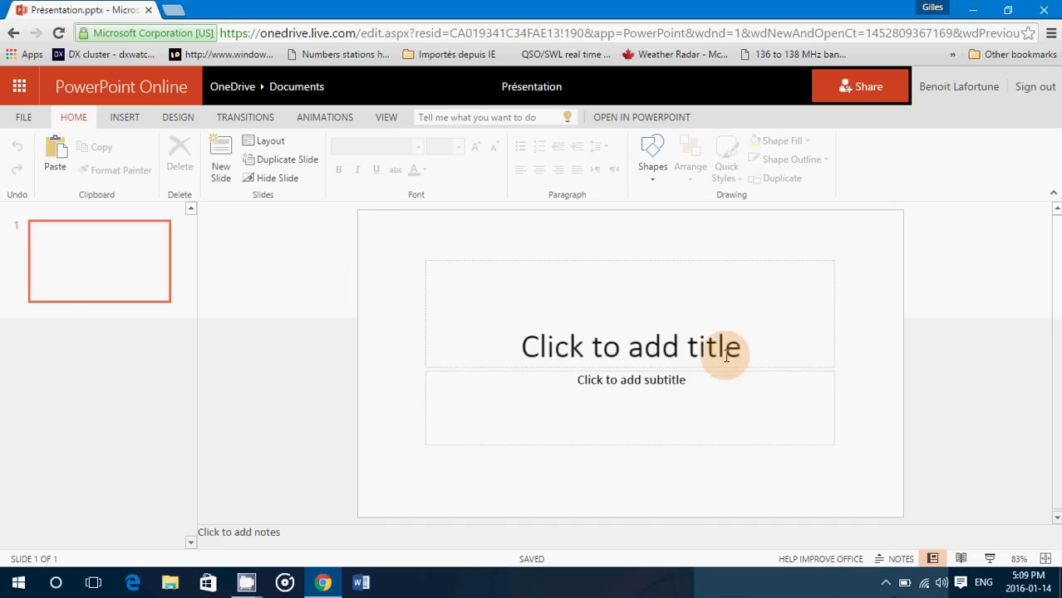
Shift the title placeholder left and type 'working' as the slide title
mouse_move(744, 349)
left_mouse_down()
mouse_move(454, 330)
mouse_move(649, 330)
left_mouse_up()
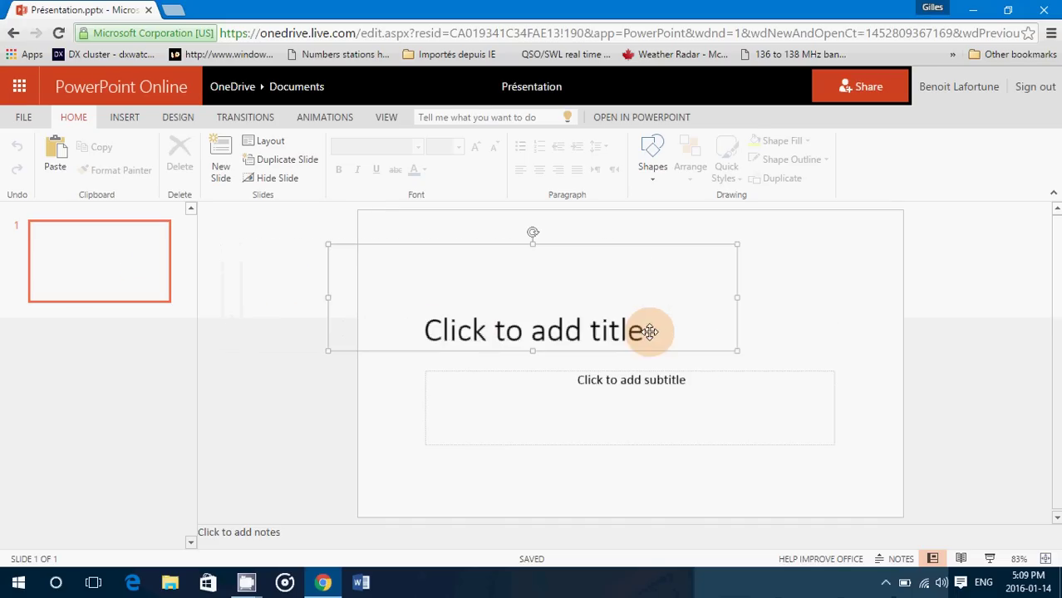
left_click(585, 333)
type("working")
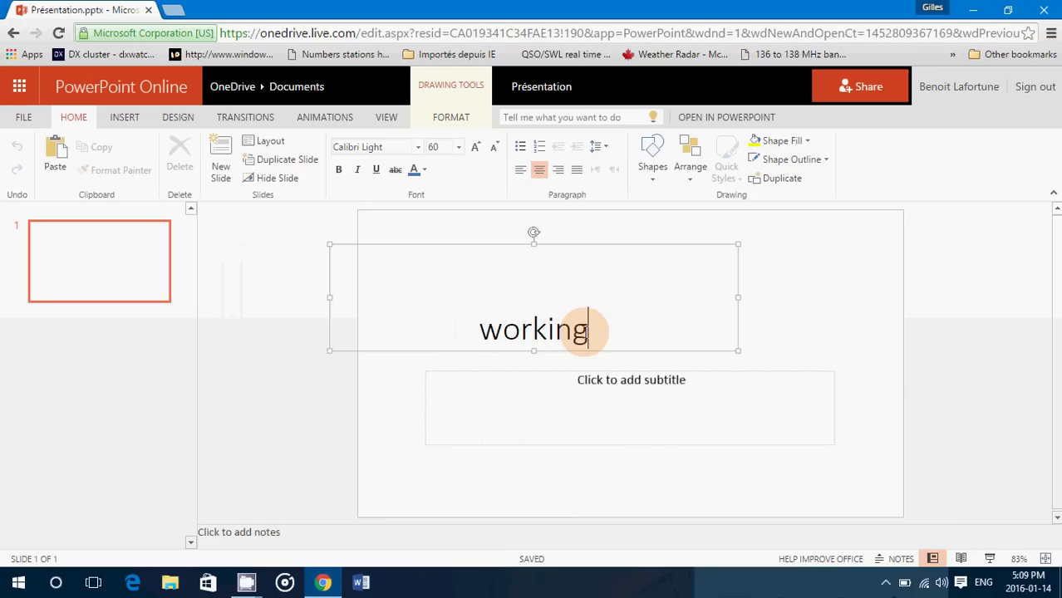
key("Return")
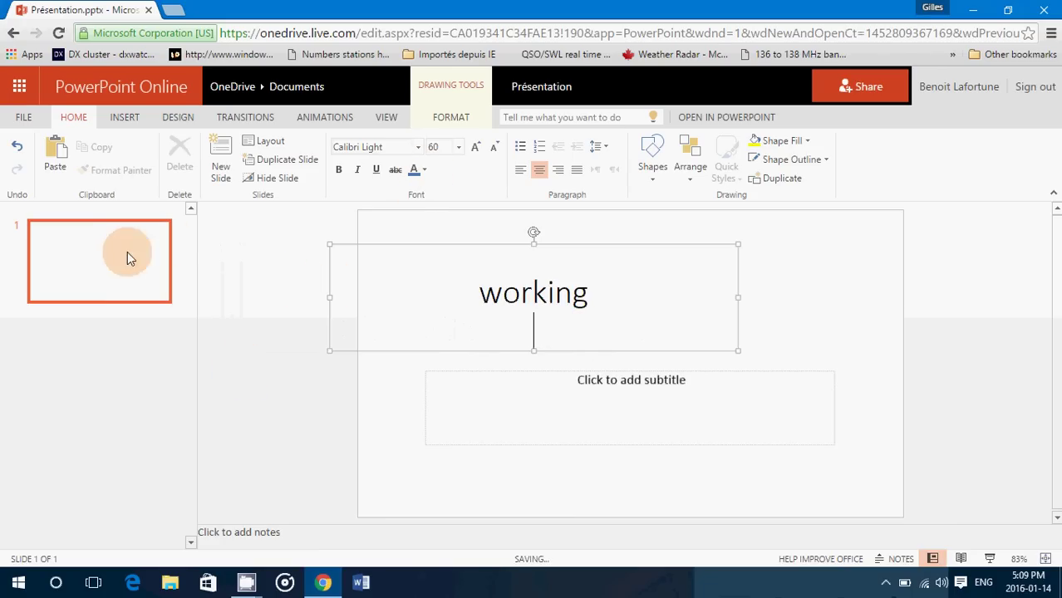
Change slide 1 to the Comparaison layout with two side-by-side content areas
right_click(101, 274)
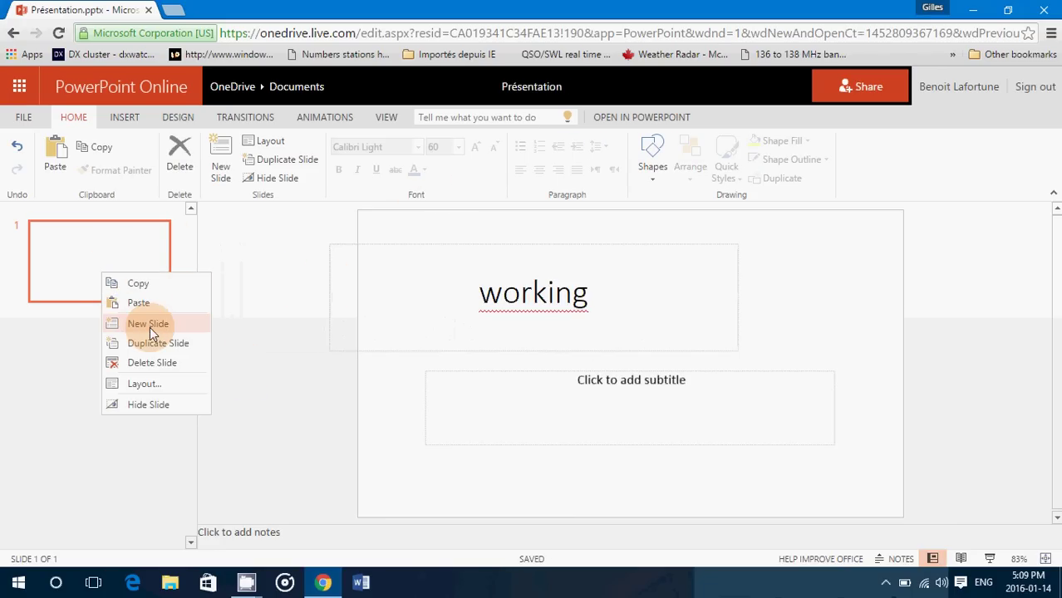
left_click(153, 385)
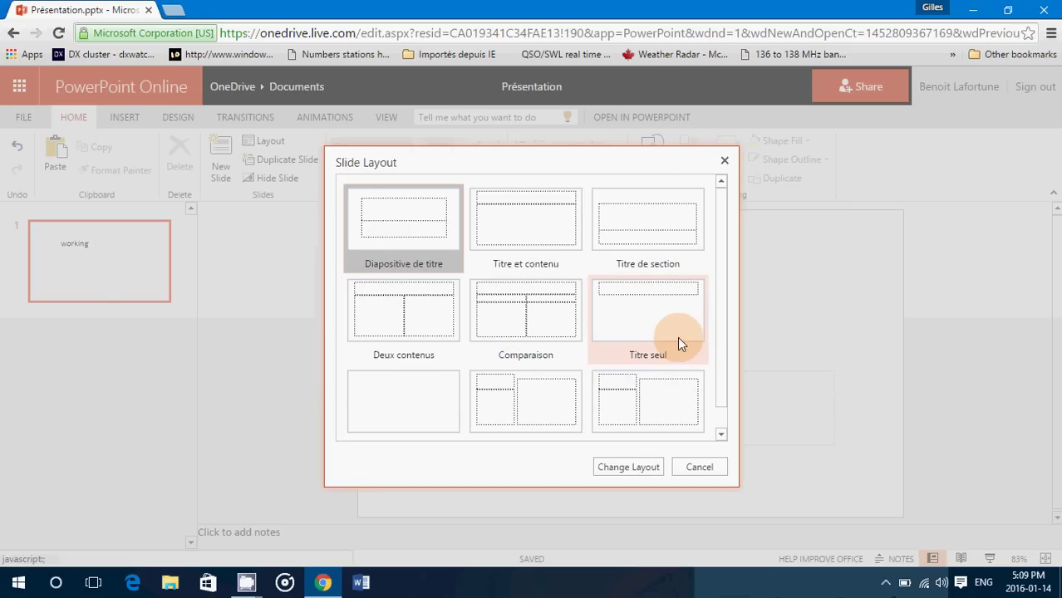
left_click(512, 322)
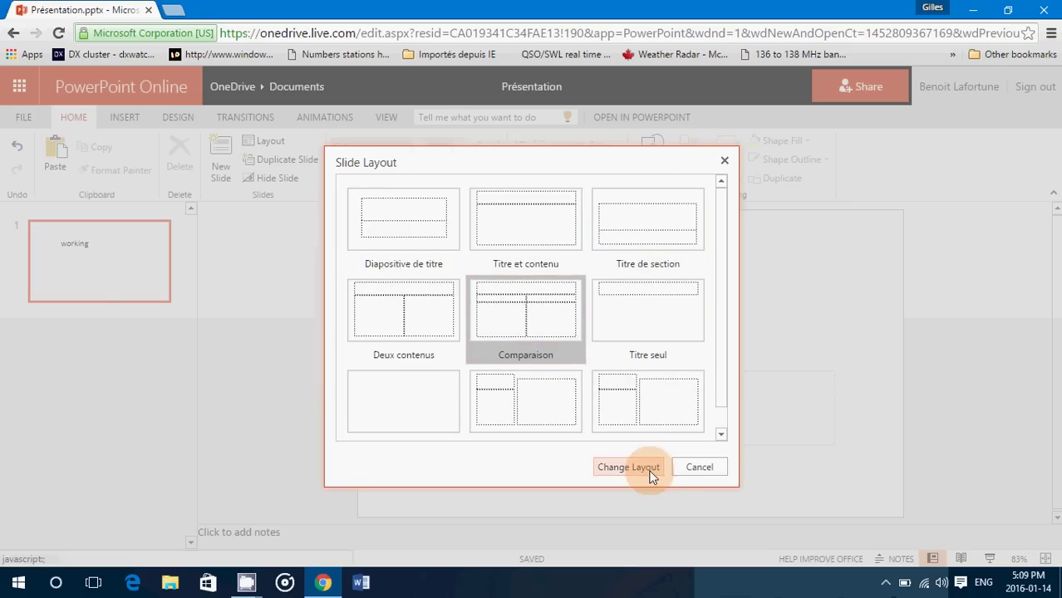
left_click(623, 465)
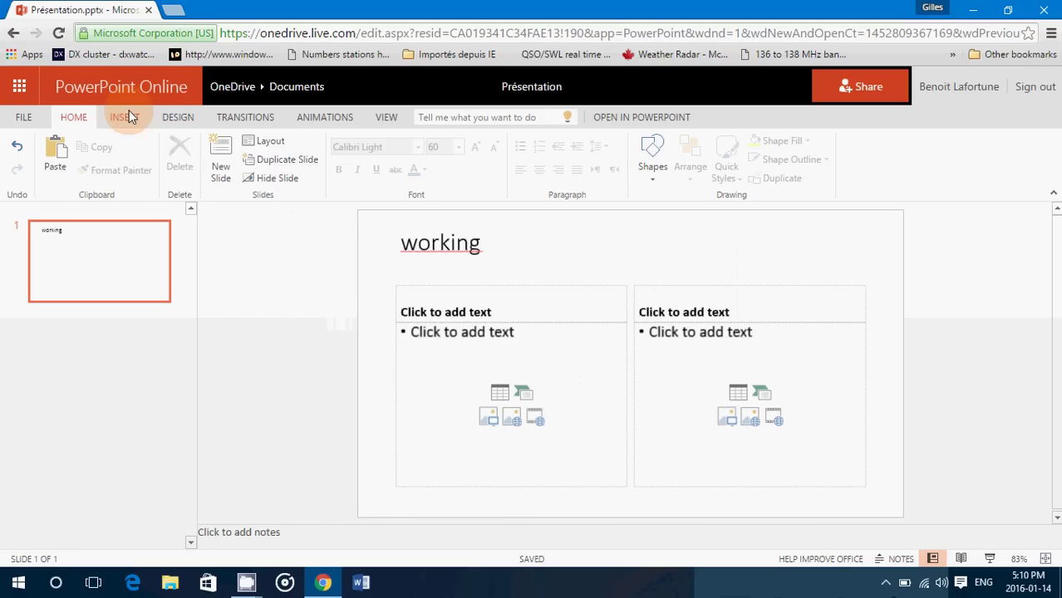
Apply the second, dark teal theme from the Design themes gallery
left_click(177, 117)
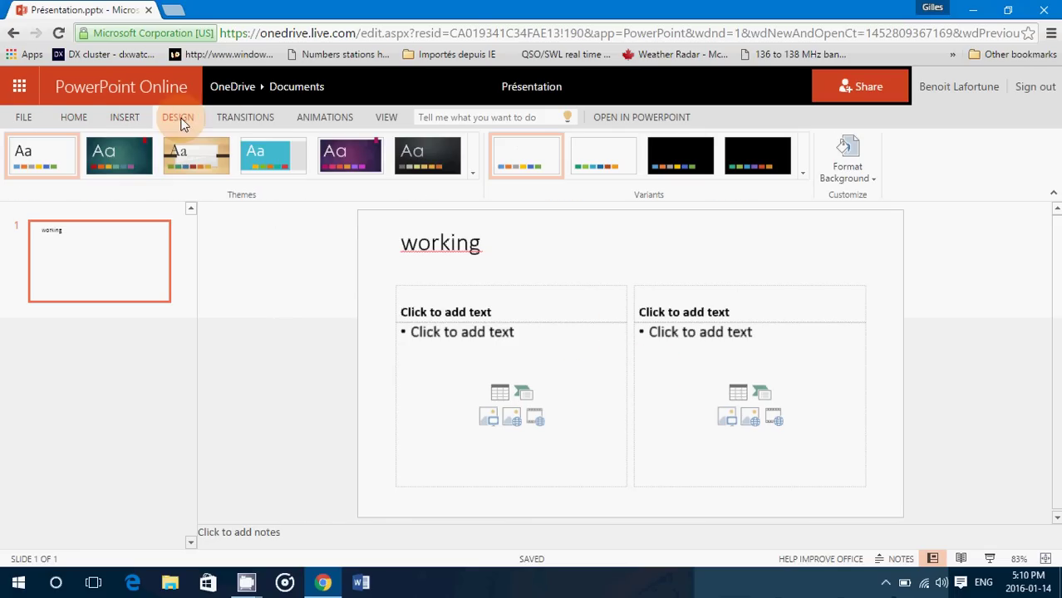
left_click(121, 155)
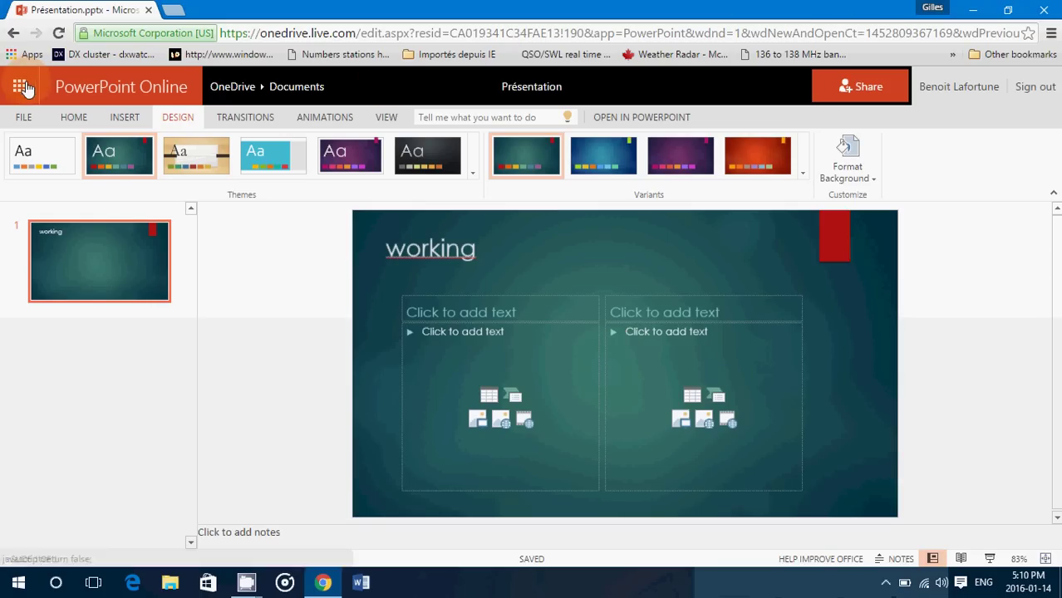
left_click(26, 117)
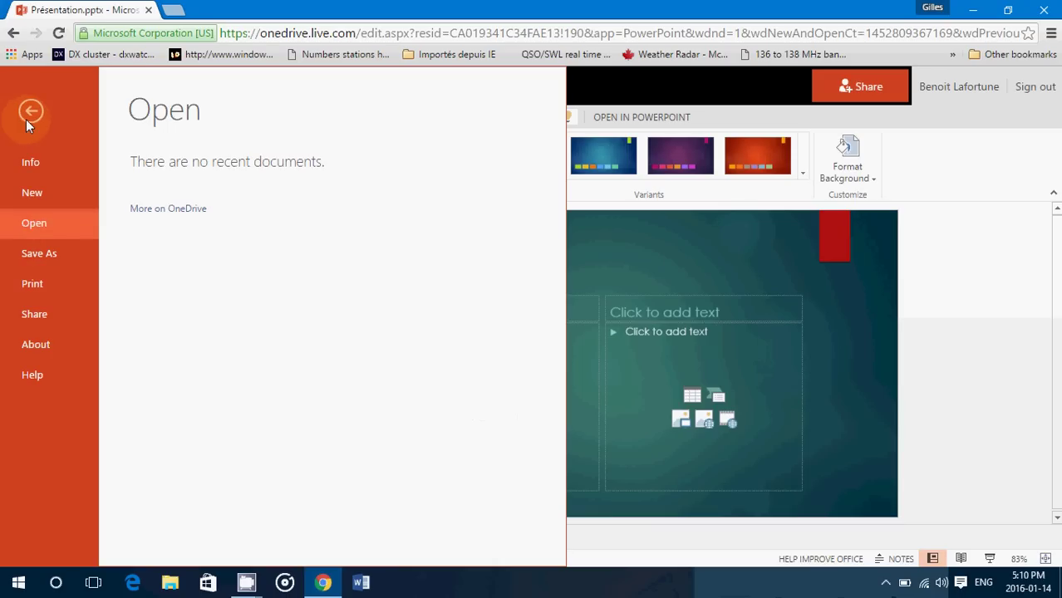
left_click(54, 258)
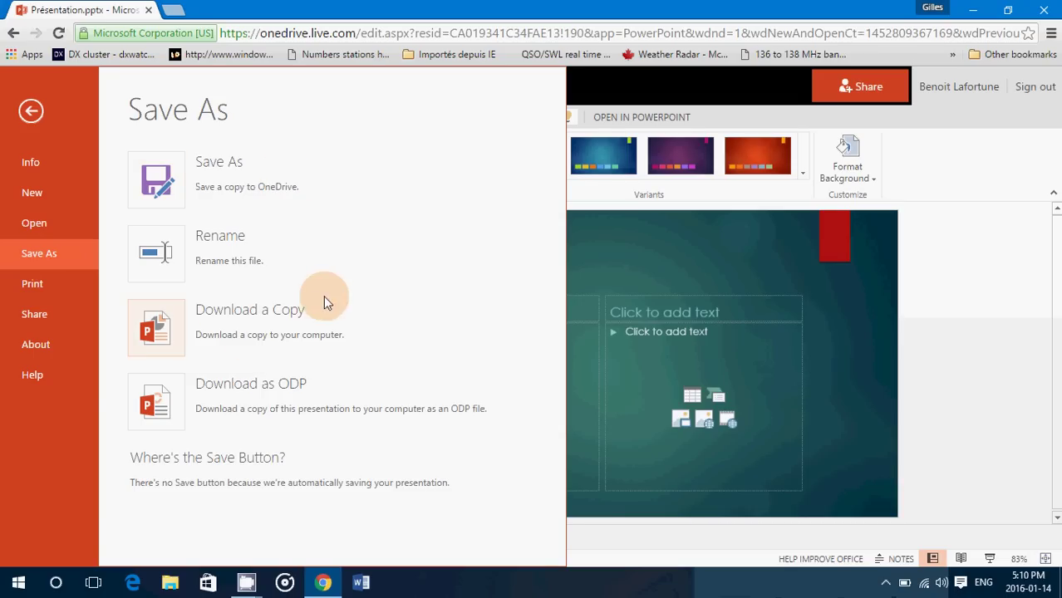
left_click(949, 294)
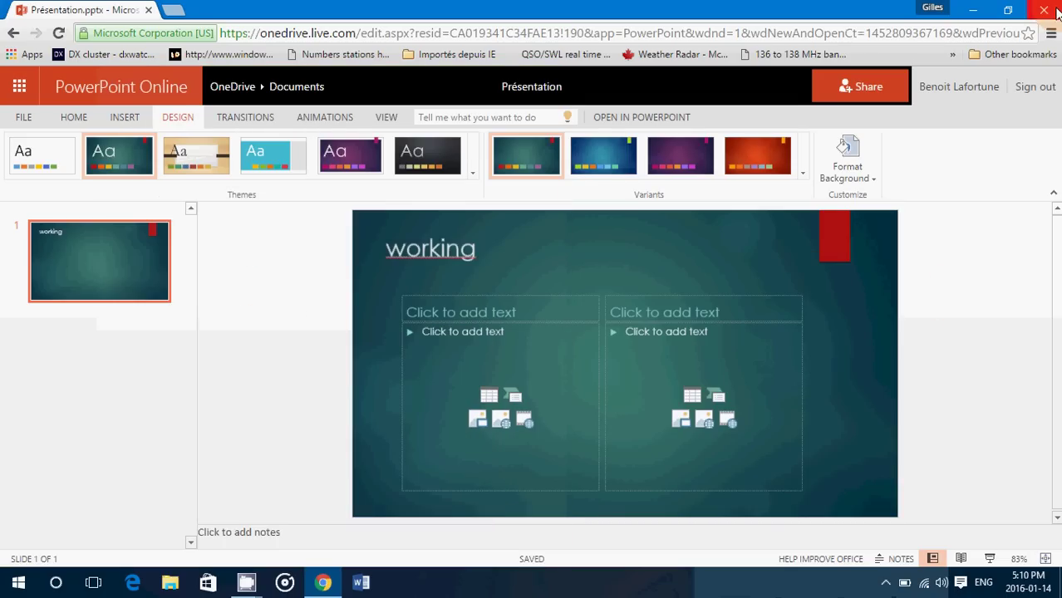
Minimize Chrome, load office.com in Edge and launch Word Online
left_click(972, 9)
left_click(131, 580)
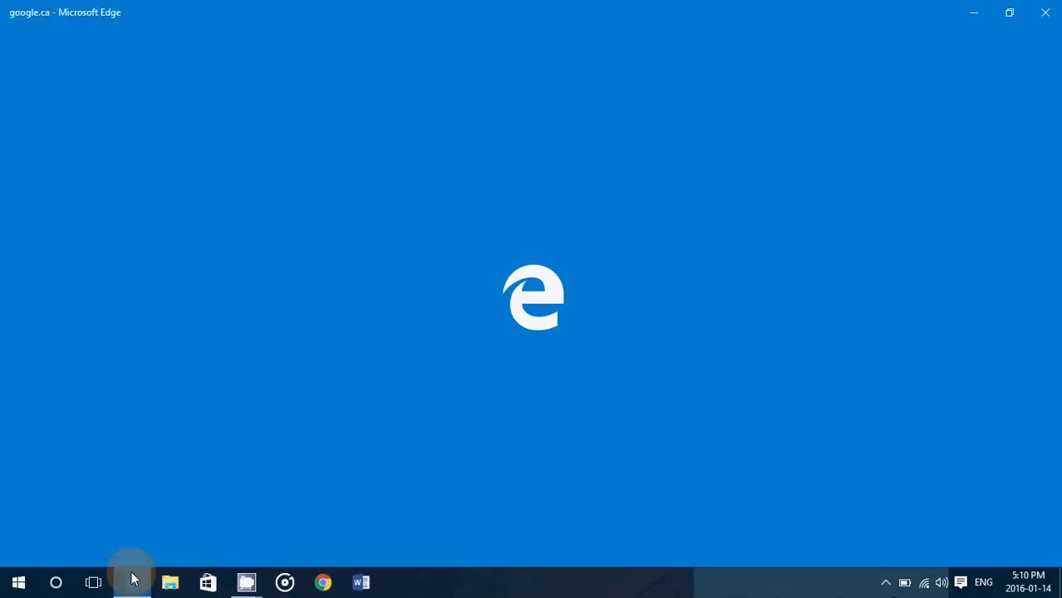
left_click(333, 42)
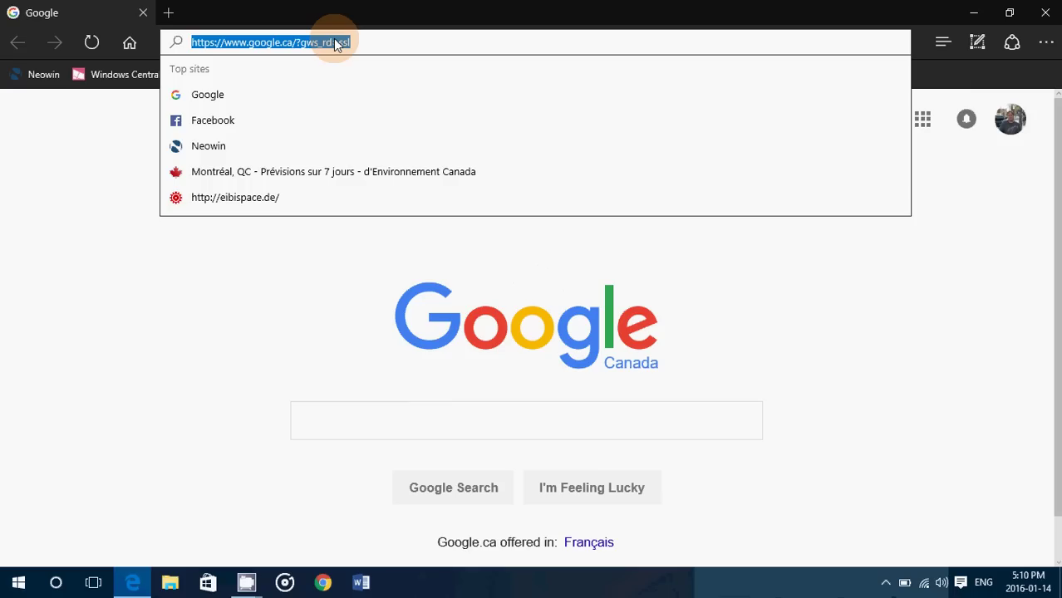
type("offi")
key("Return")
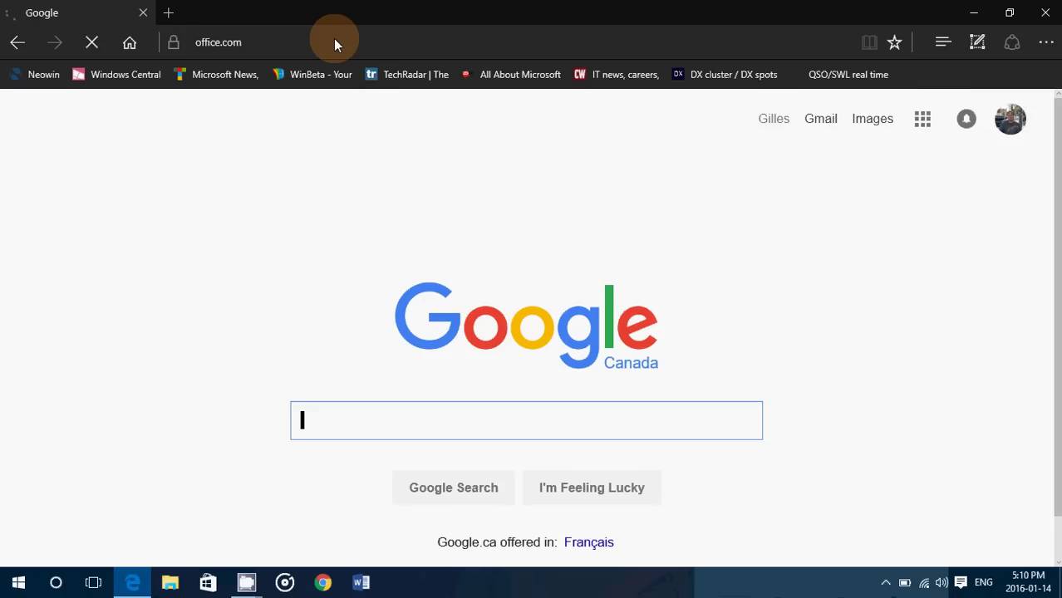
scroll(434, 349, "down", 4)
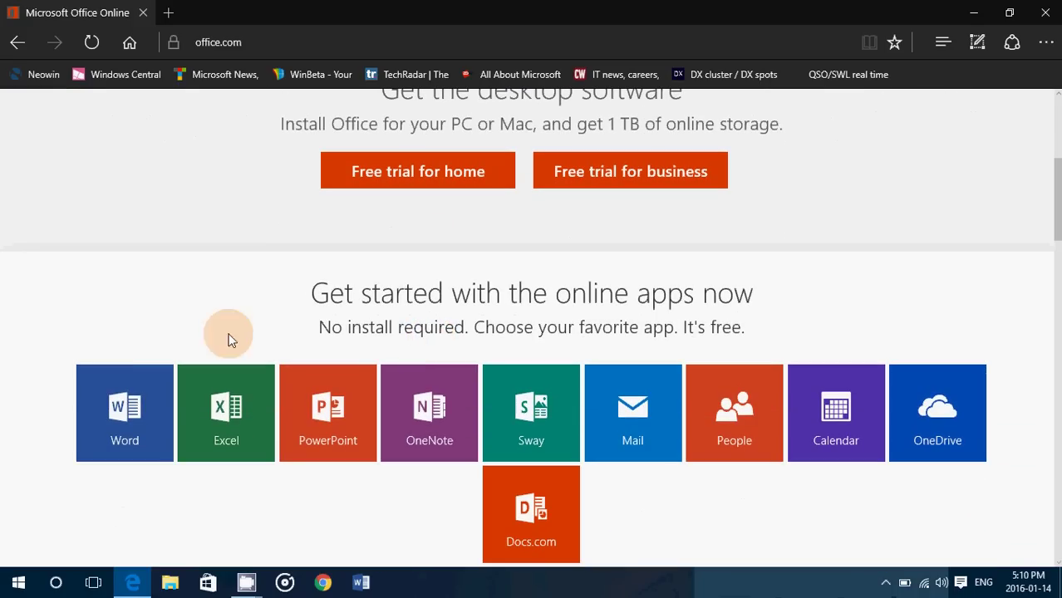
left_click(123, 405)
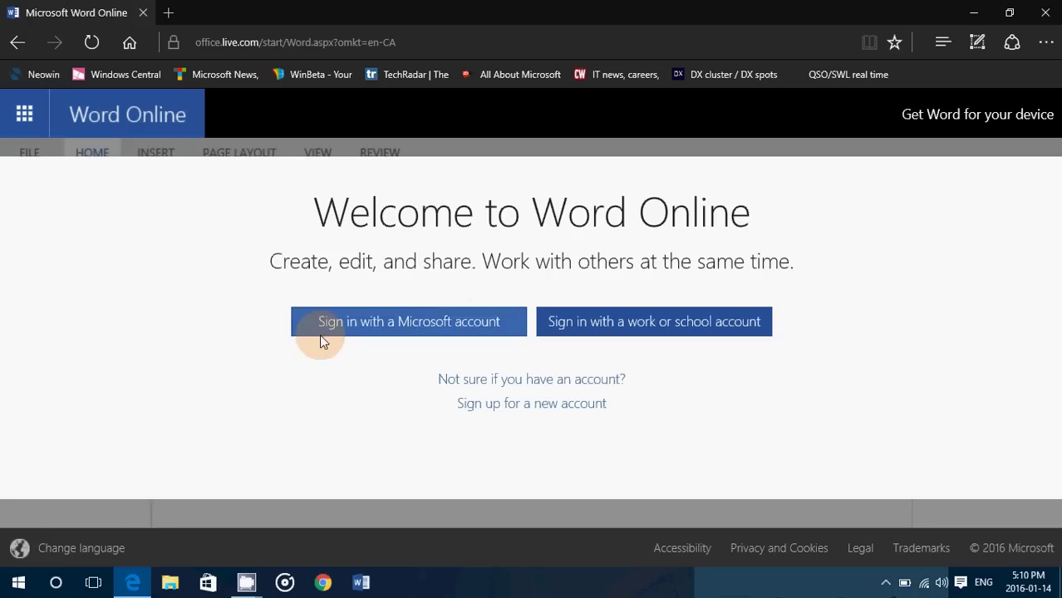
Sign in with a Microsoft account and scroll down to the calendar templates
left_click(385, 319)
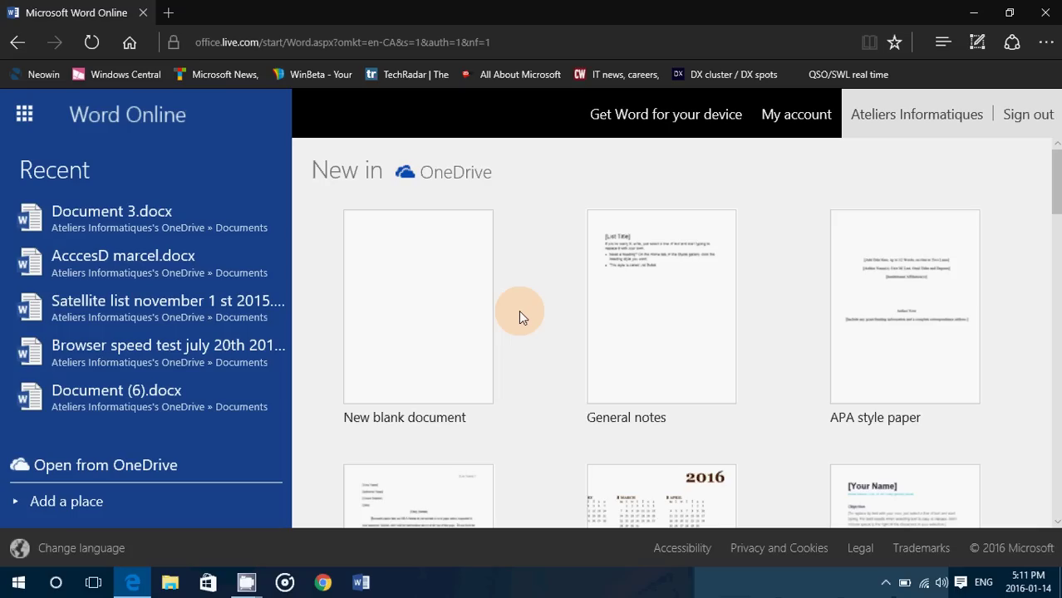
scroll(518, 310, "down", 3)
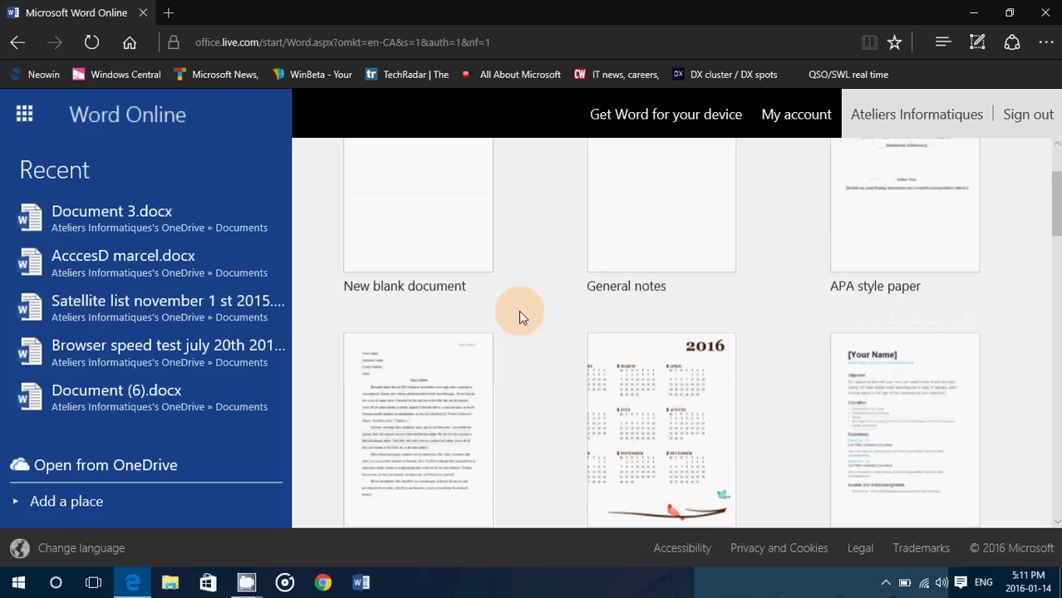
scroll(519, 310, "down", 1)
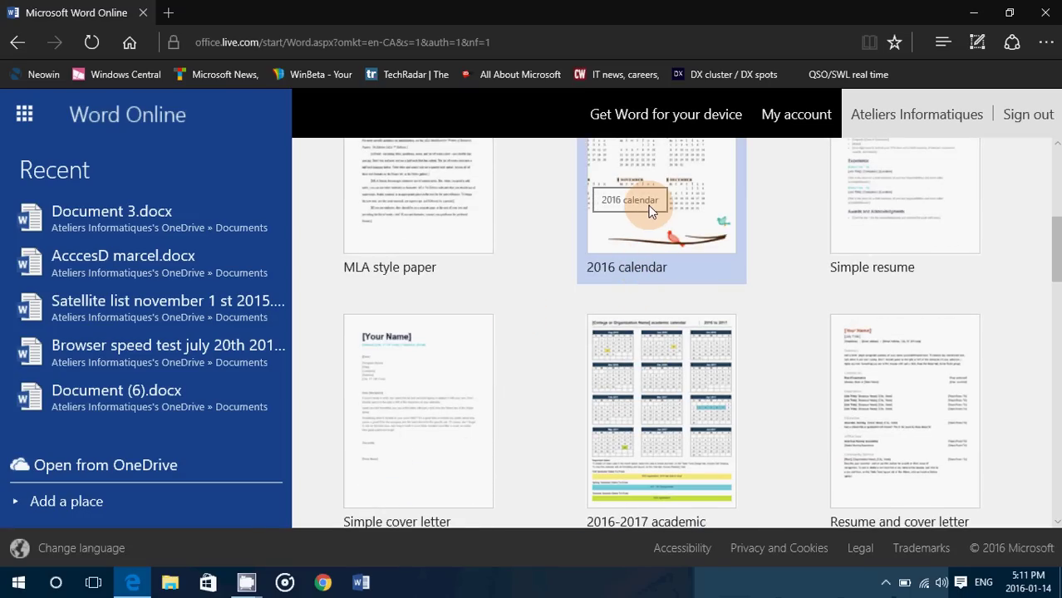
Create a document from the 2016-2017 academic calendar template and scroll through its calendars
left_click(645, 396)
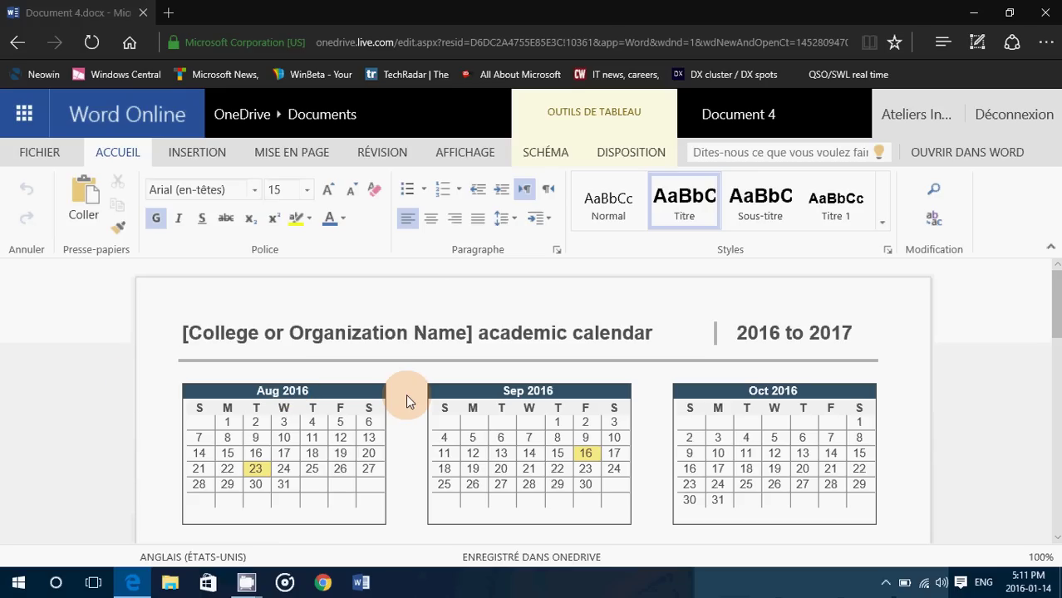
scroll(405, 400, "down", 2)
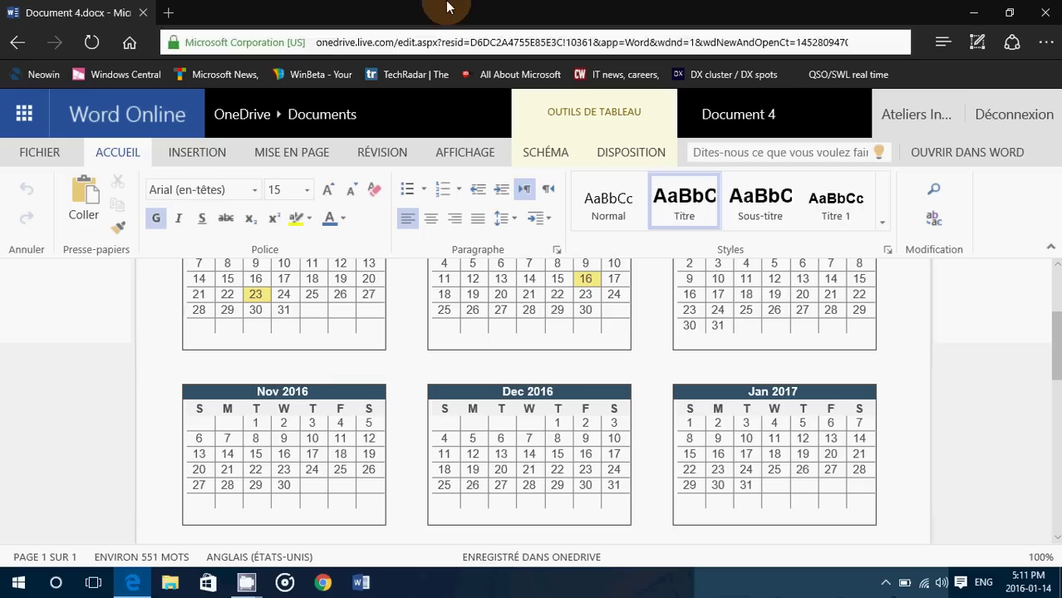
Close the Edge window holding the calendar document
left_click(1048, 12)
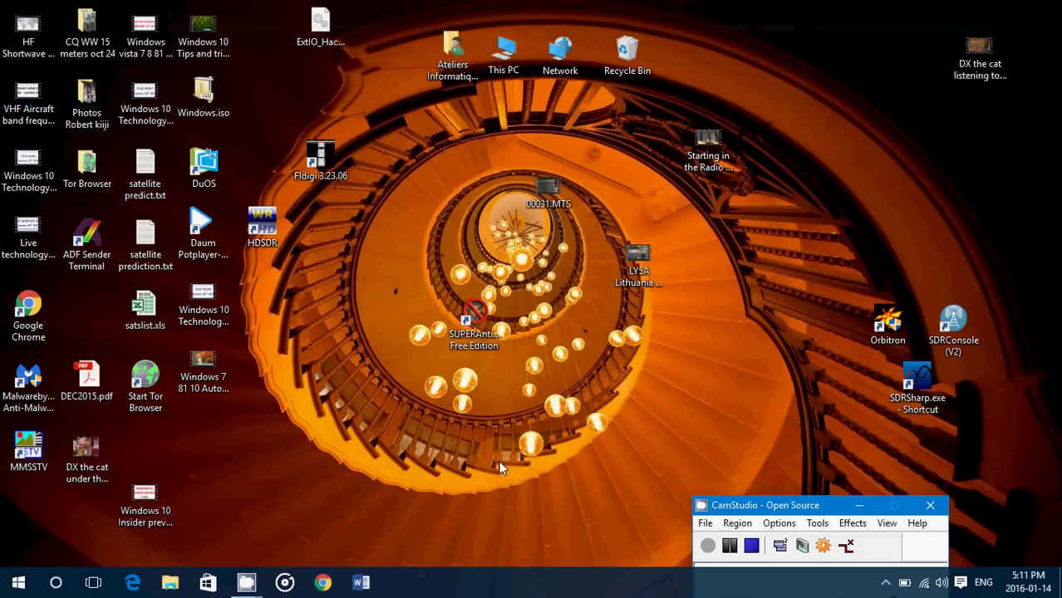